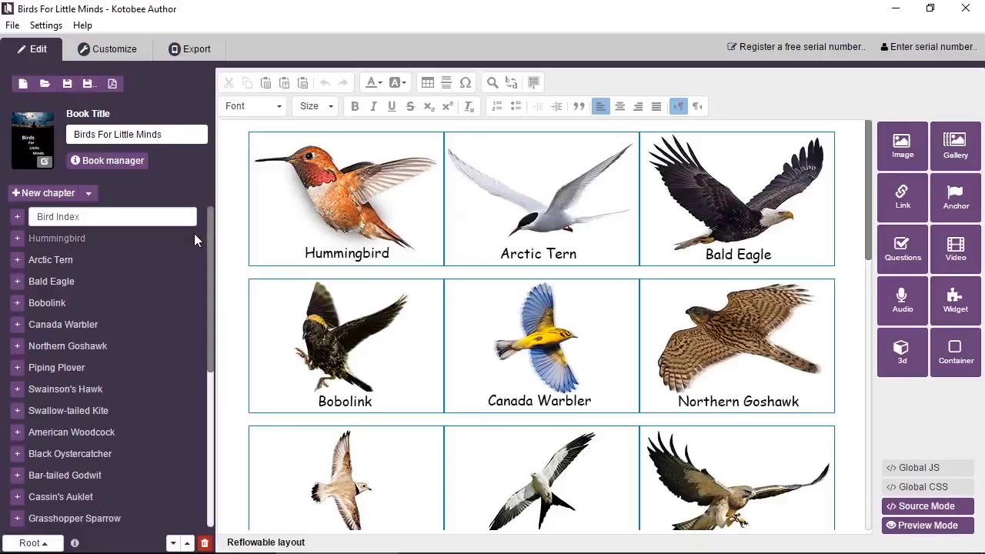
- Scroll the chapter list and load the Questions chapter of Birds For Little Minds
scroll(198, 245, "down", 5)
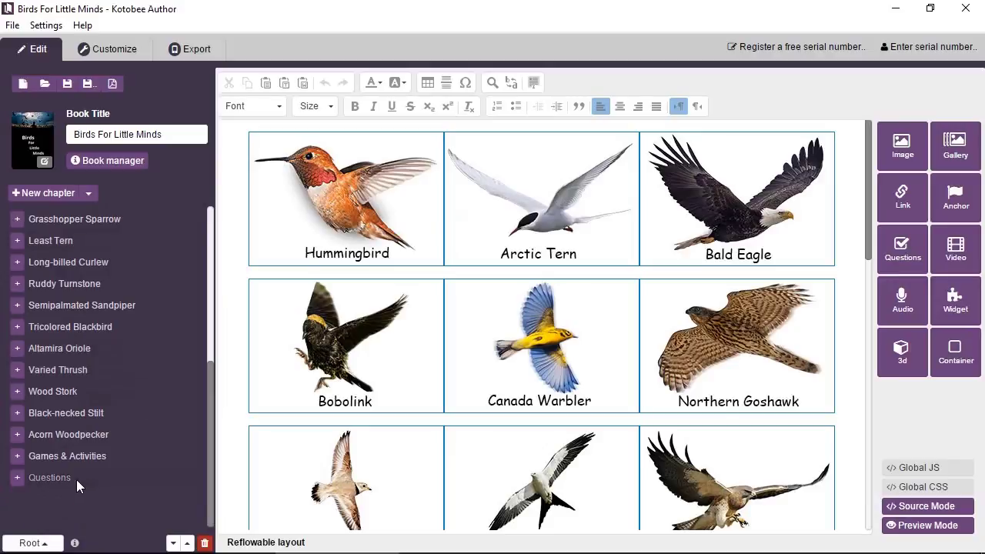
left_click(76, 478)
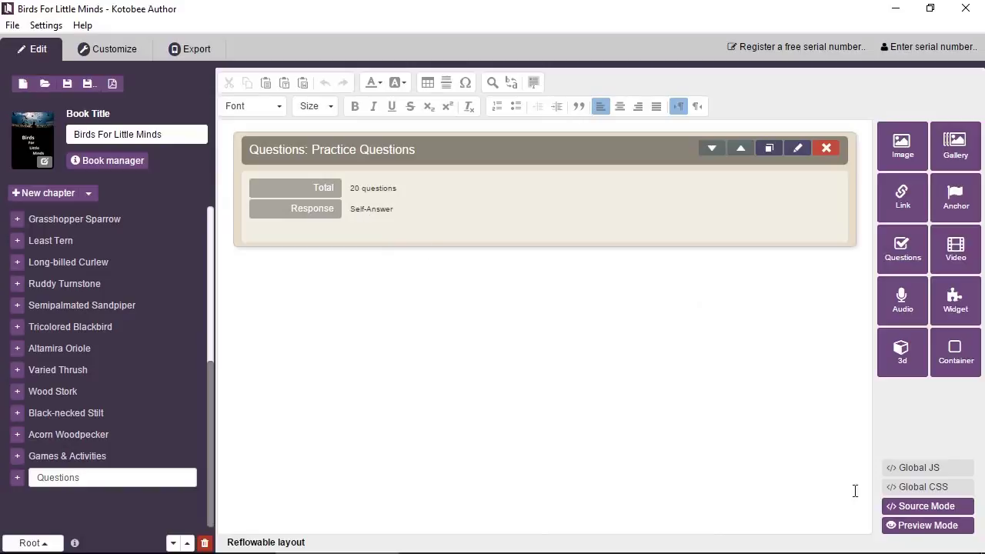
- Preview the Practice Questions quiz, submit it unanswered, and dismiss the 0 out of 20 score
left_click(939, 530)
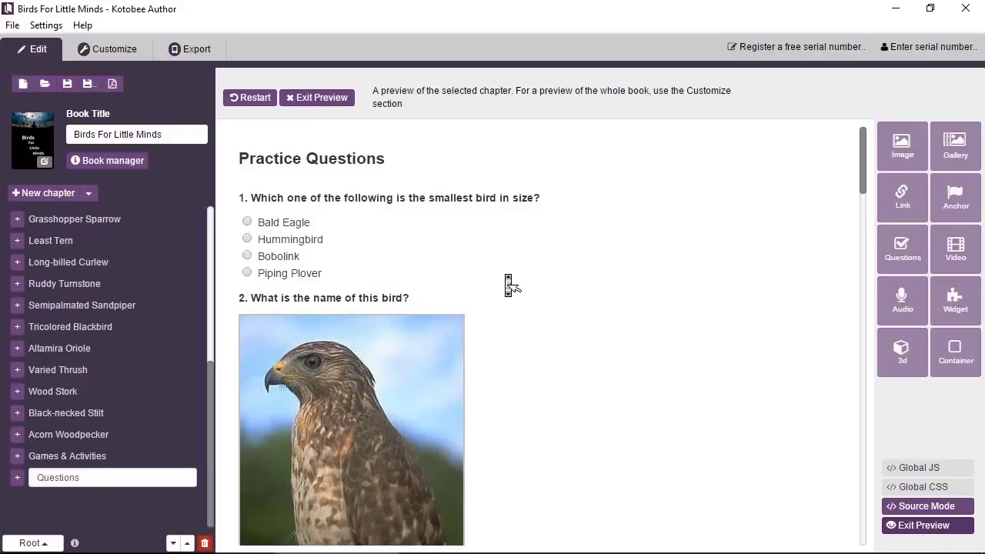
scroll(509, 286, "down", 1)
scroll(541, 337, "down", 5)
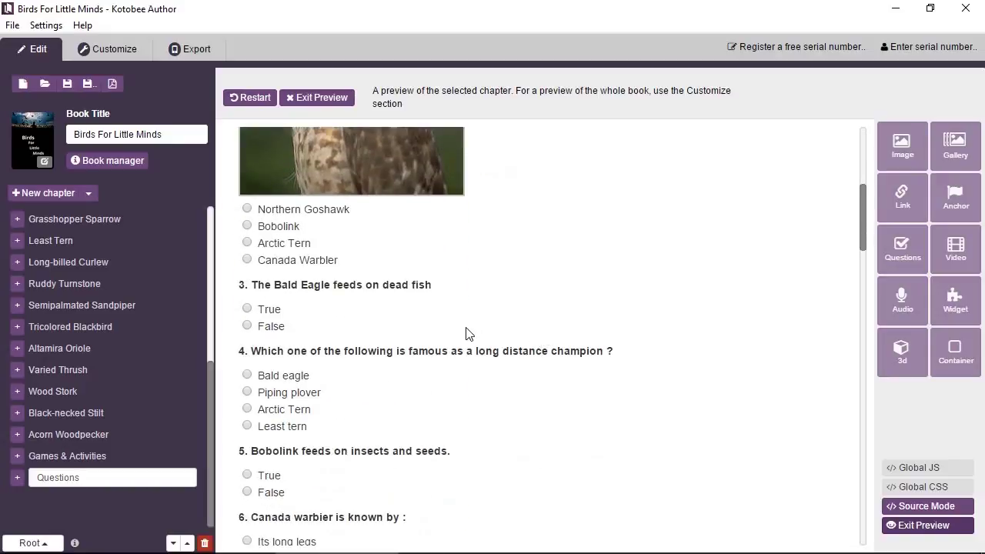
scroll(470, 336, "down", 3)
scroll(471, 336, "down", 18)
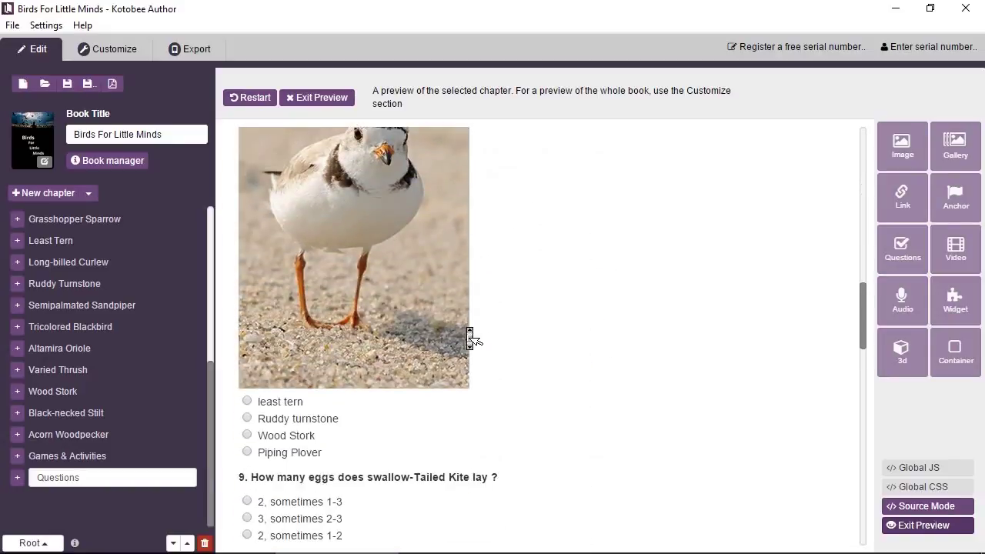
scroll(471, 337, "down", 10)
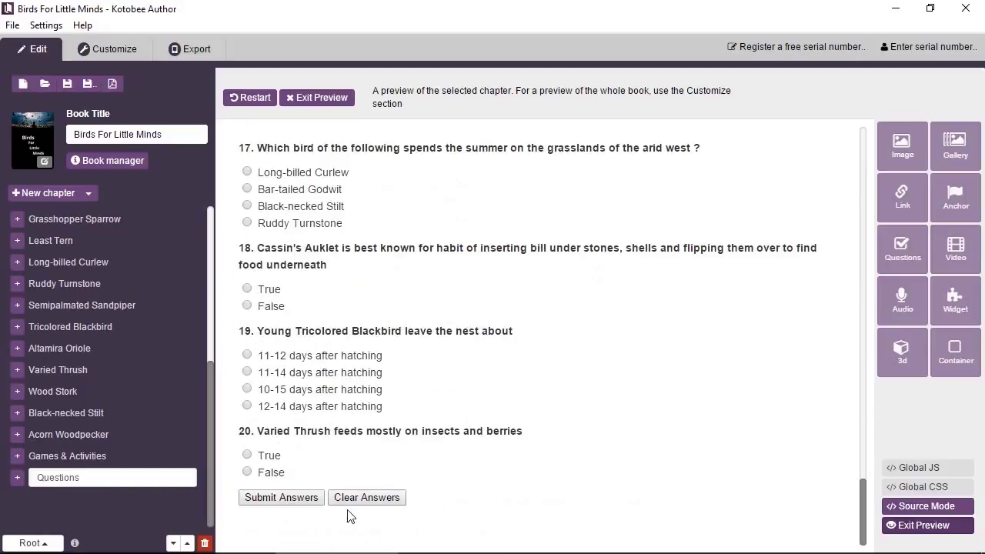
left_click(306, 502)
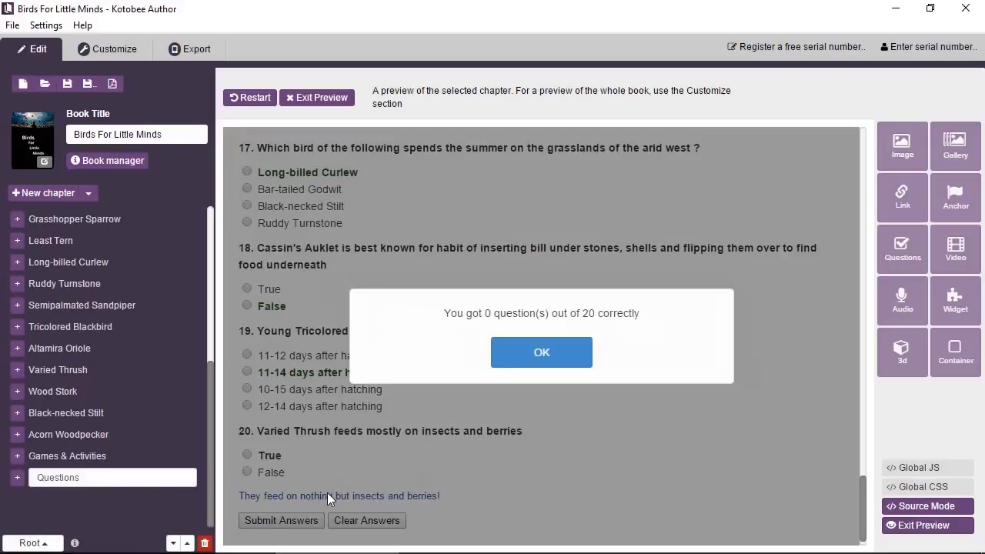
left_click(525, 364)
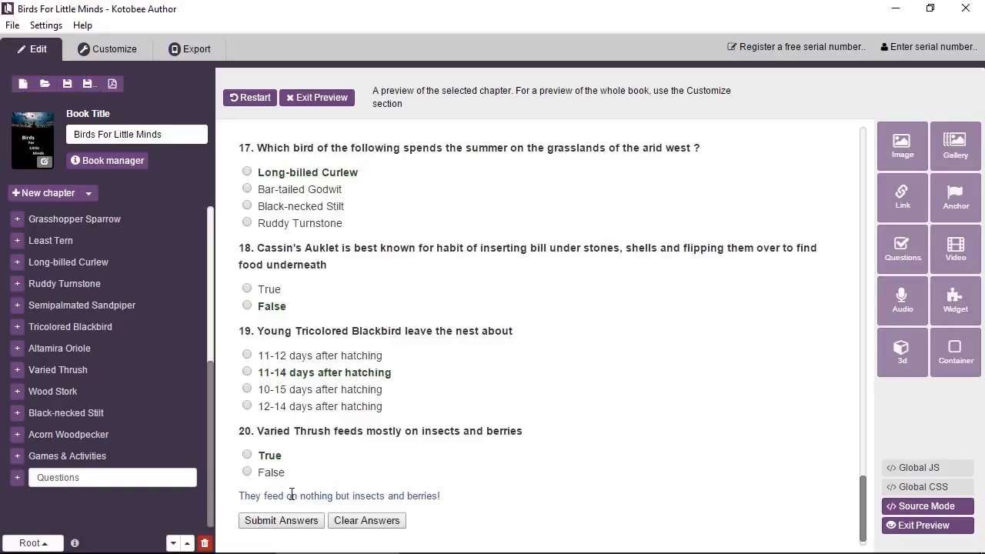
- Scroll back to the top of the quiz and leave the preview
middle_click(320, 478)
scroll(327, 484, "up", 3)
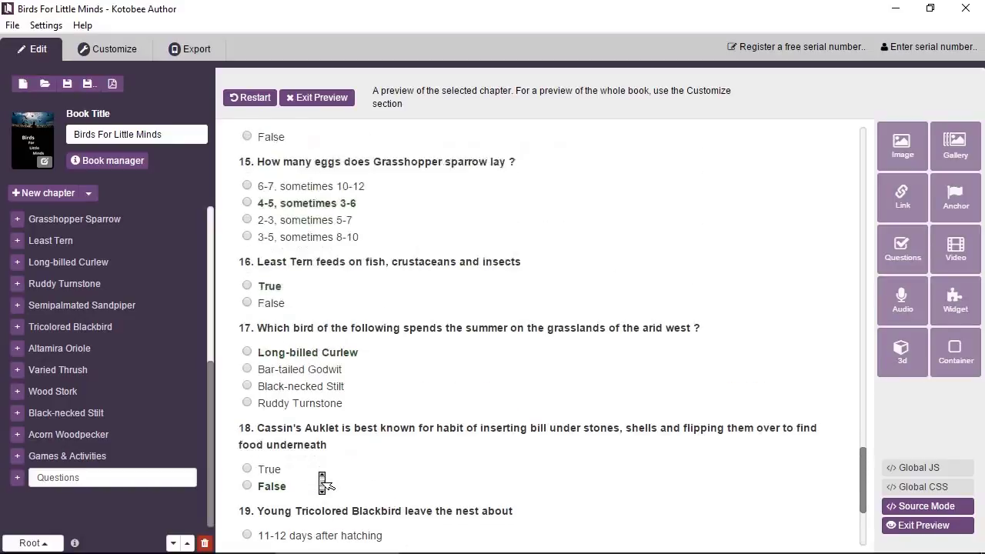
scroll(327, 485, "up", 10)
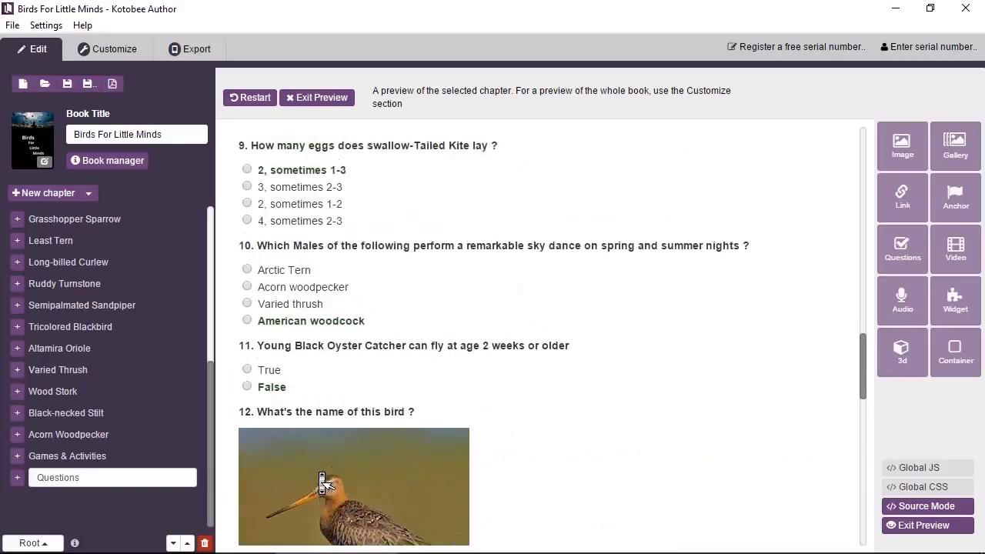
scroll(327, 485, "up", 1)
middle_click(319, 472)
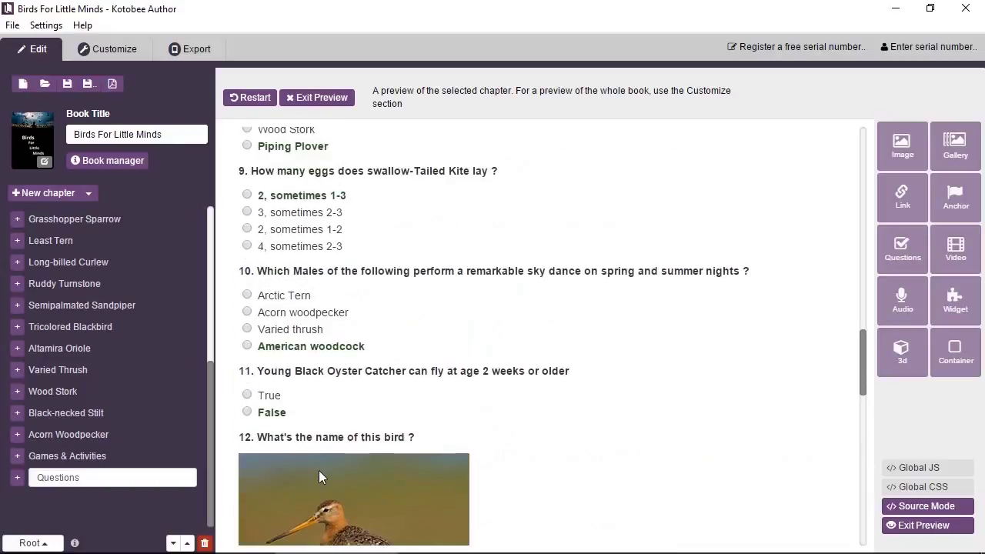
left_click(336, 99)
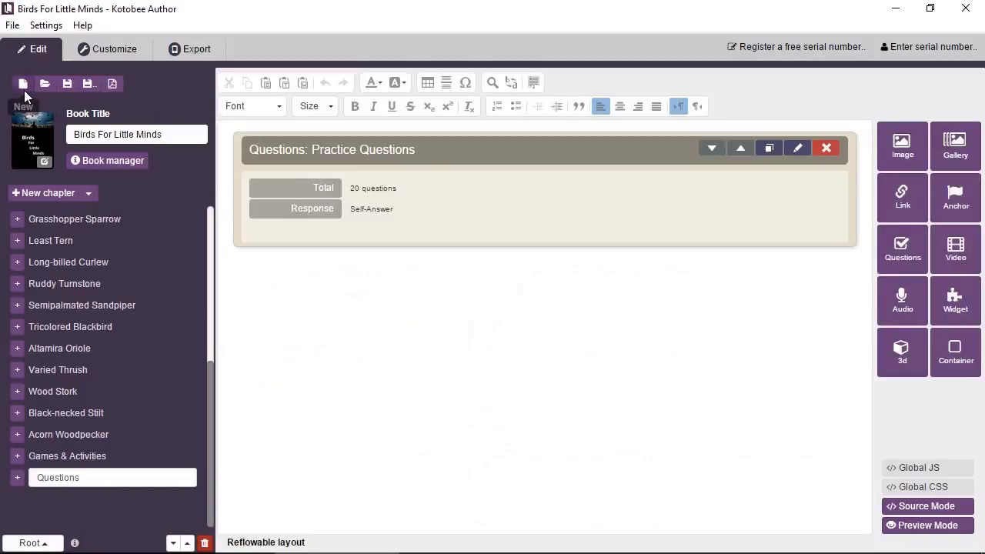
- Discard the bird book and start a new reflowable book
left_click(24, 89)
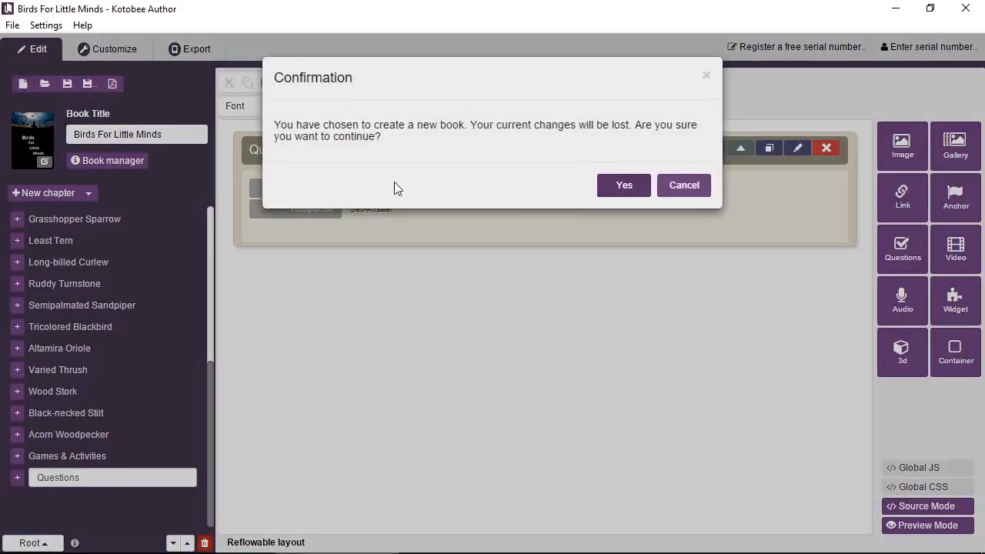
left_click(635, 190)
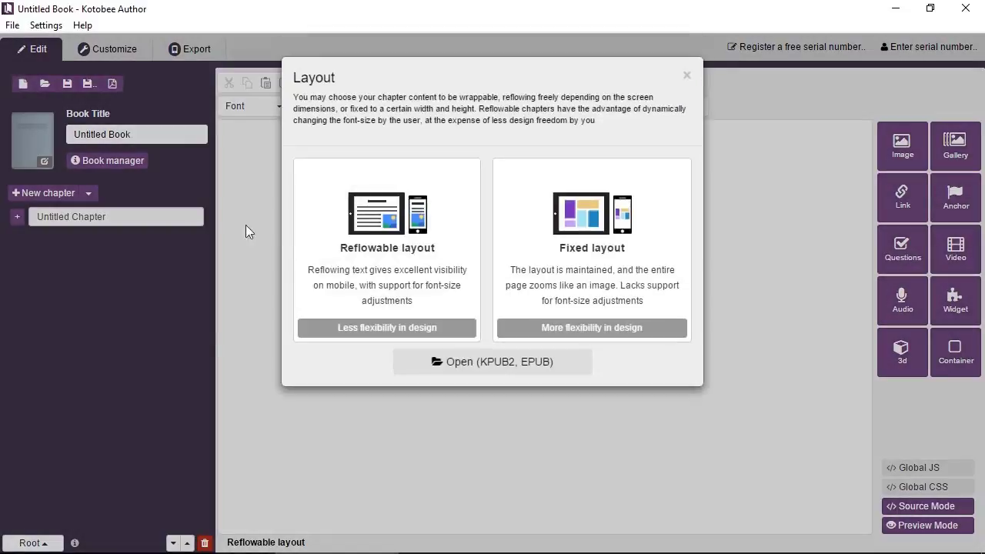
left_click(346, 247)
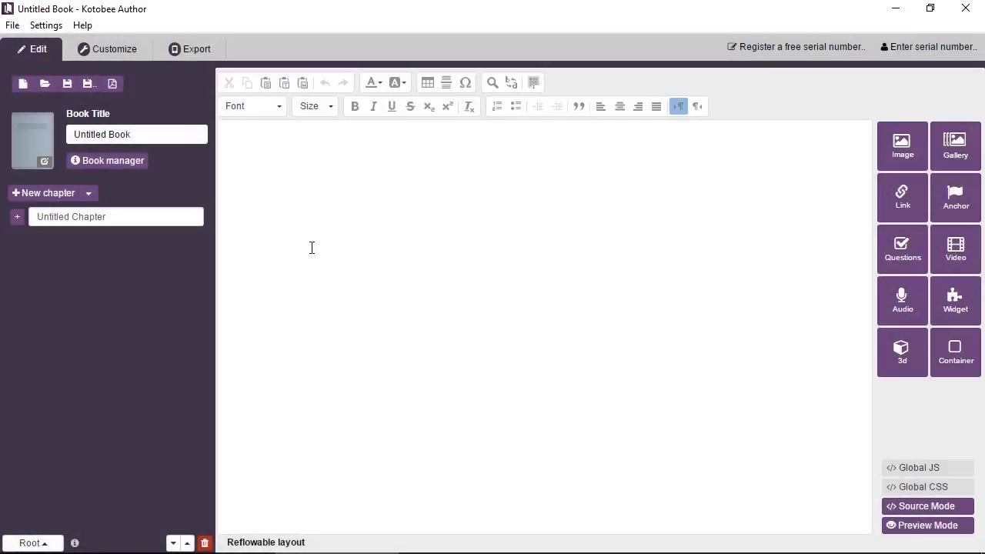
- Rename the chapter to 'Questions' and insert a quiz block into its page
left_click(159, 219)
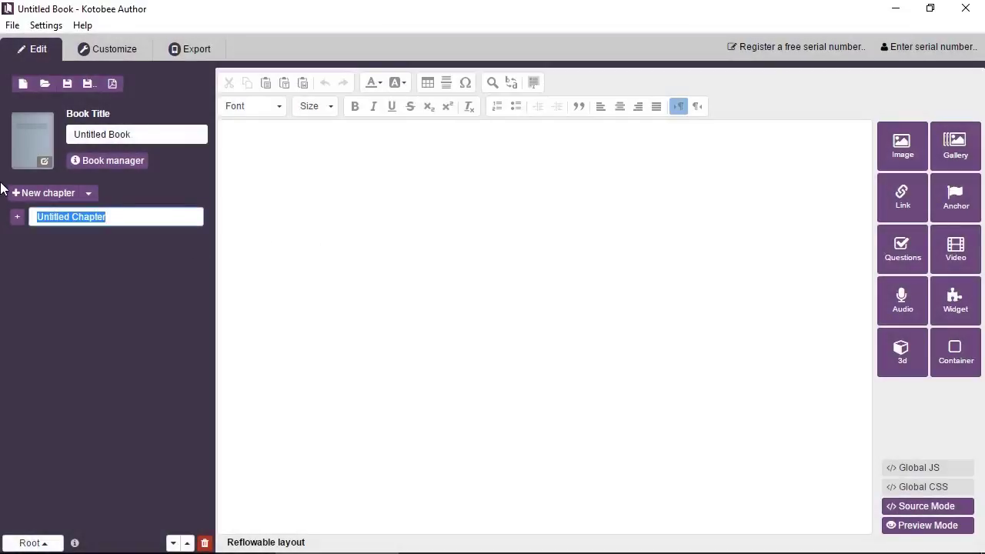
type("Questions")
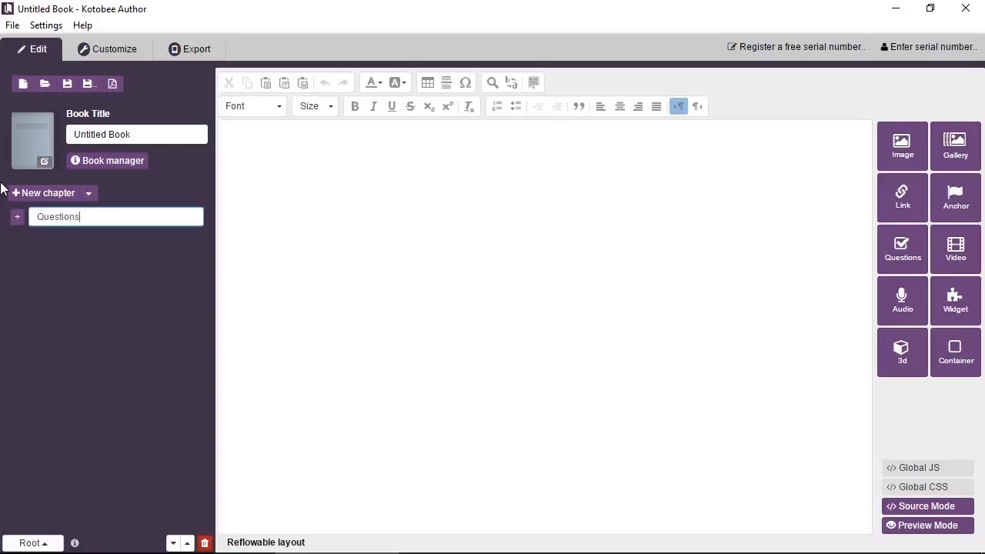
left_click(271, 188)
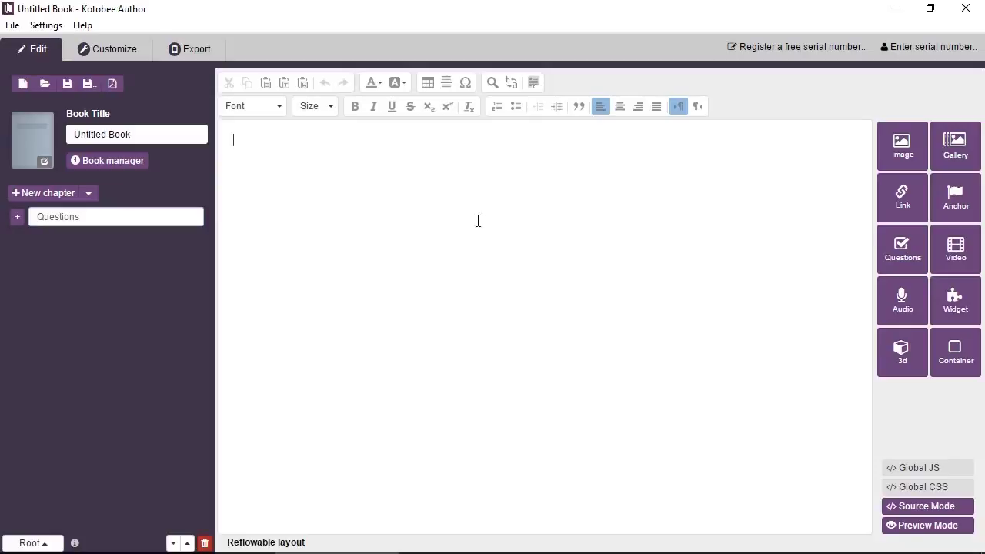
left_click(889, 264)
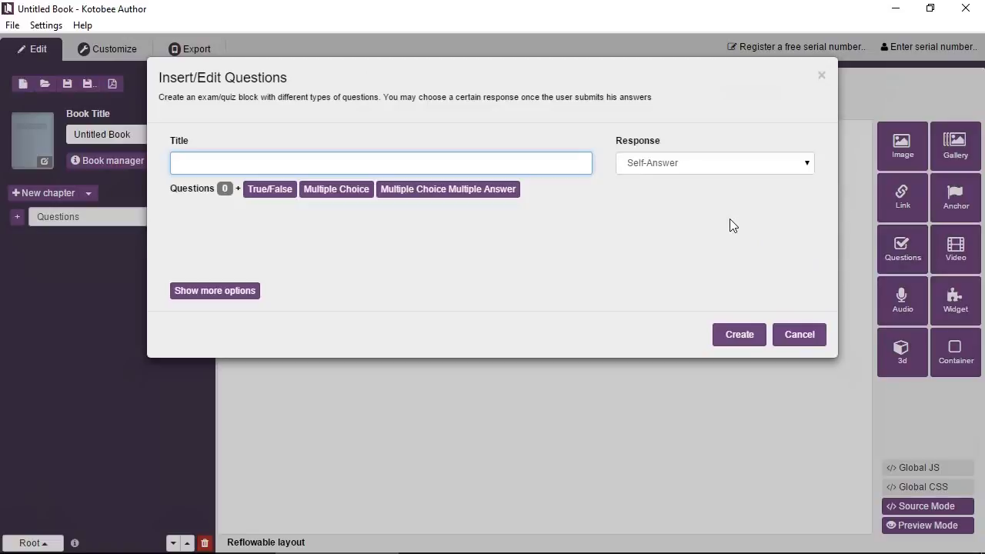
- Enter 'My first questions module' as the quiz title
type("My first questions module")
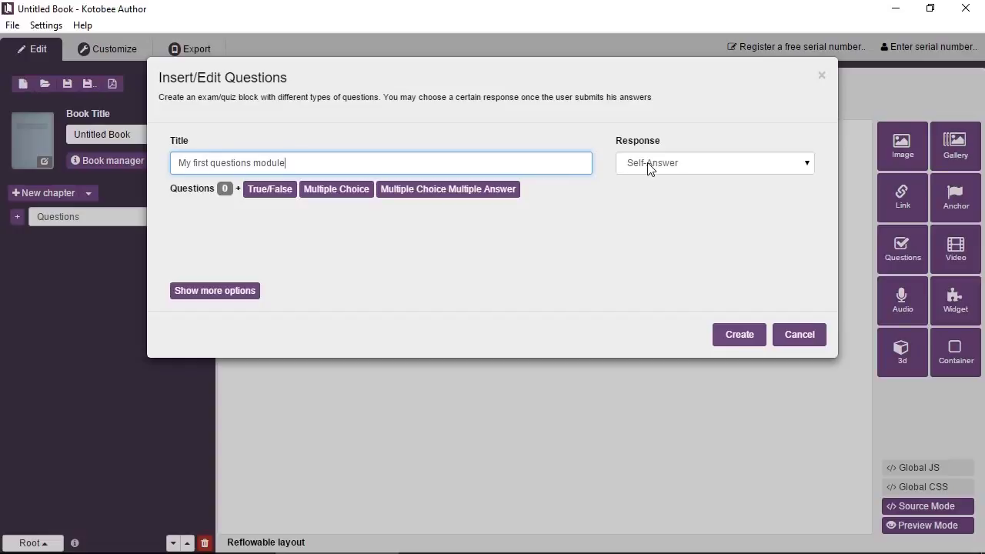
left_click(649, 165)
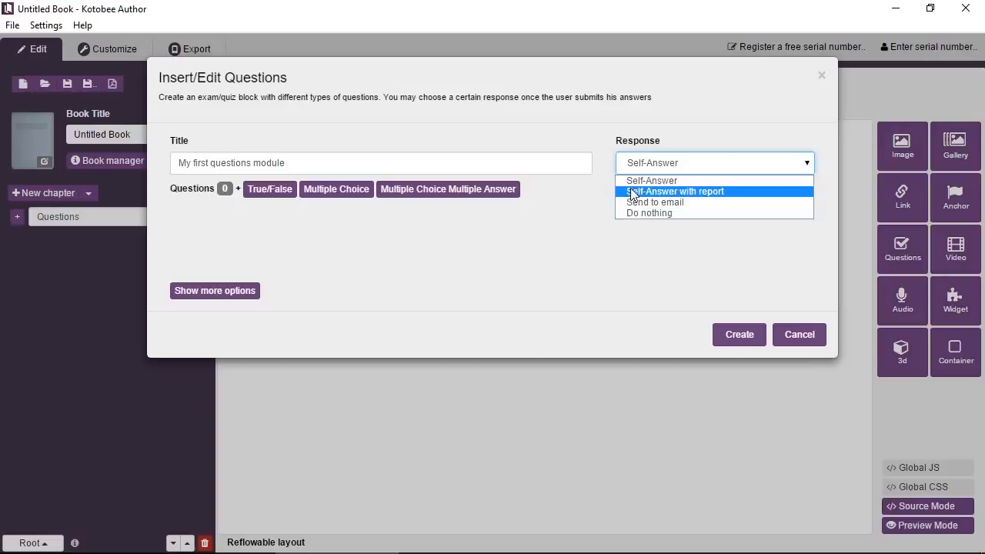
left_click(635, 181)
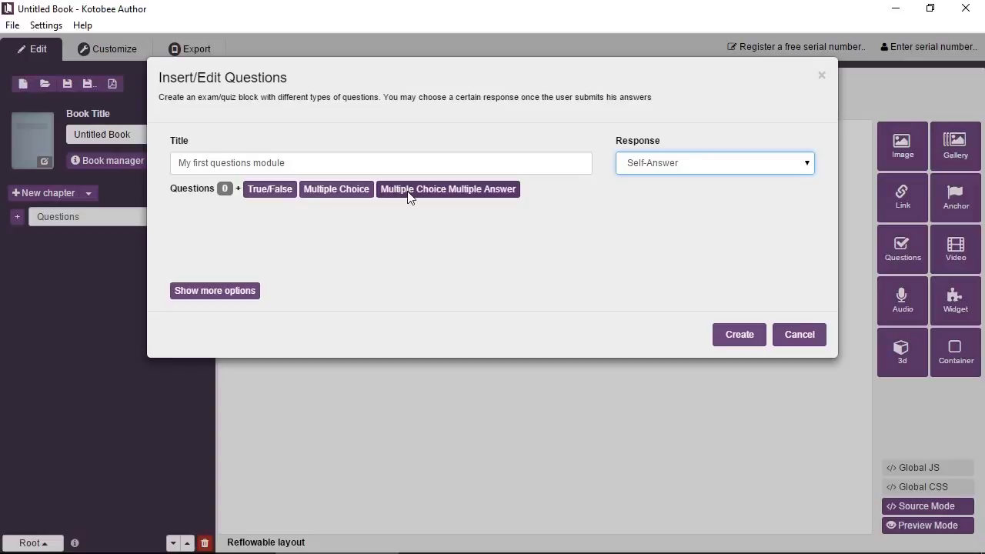
left_click(271, 193)
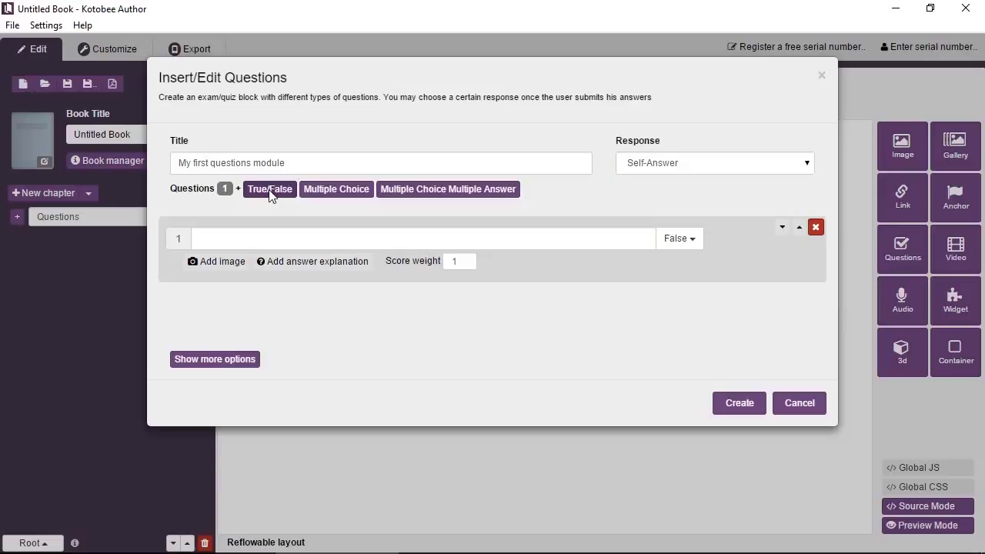
- Write question 1 'Kotobee Author is used to design interactive ebooks' with True as the answer
left_click(274, 238)
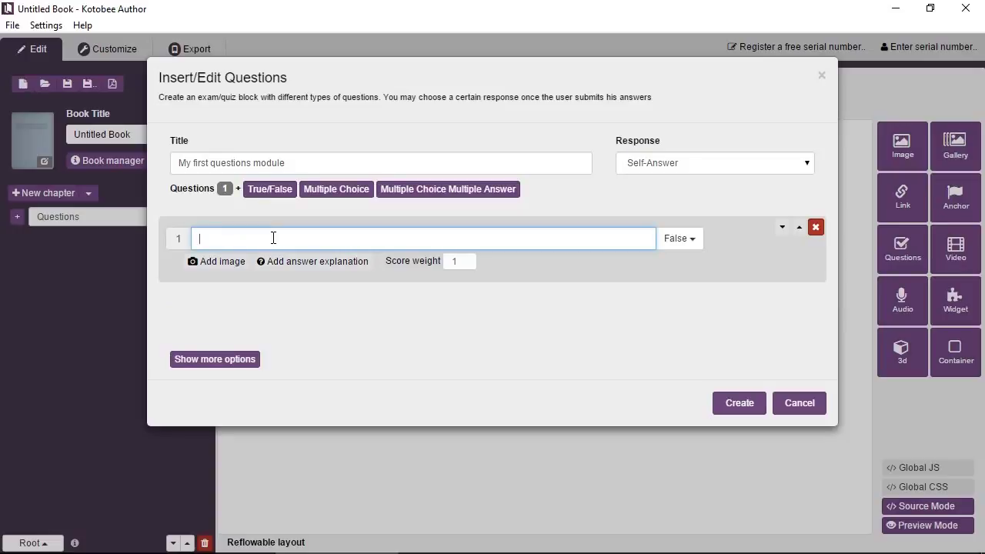
type("Kotobee Author is used to design ")
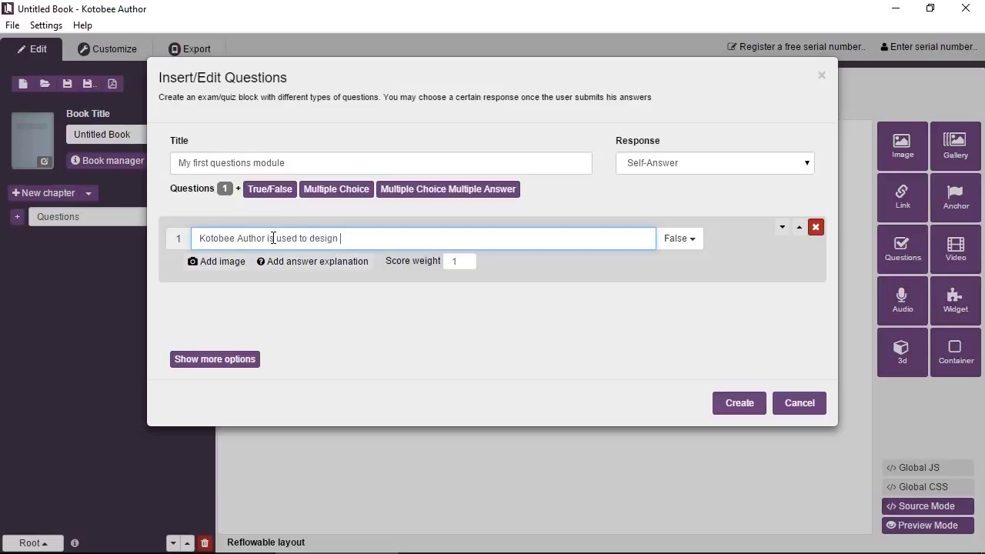
type("interactive ebooks")
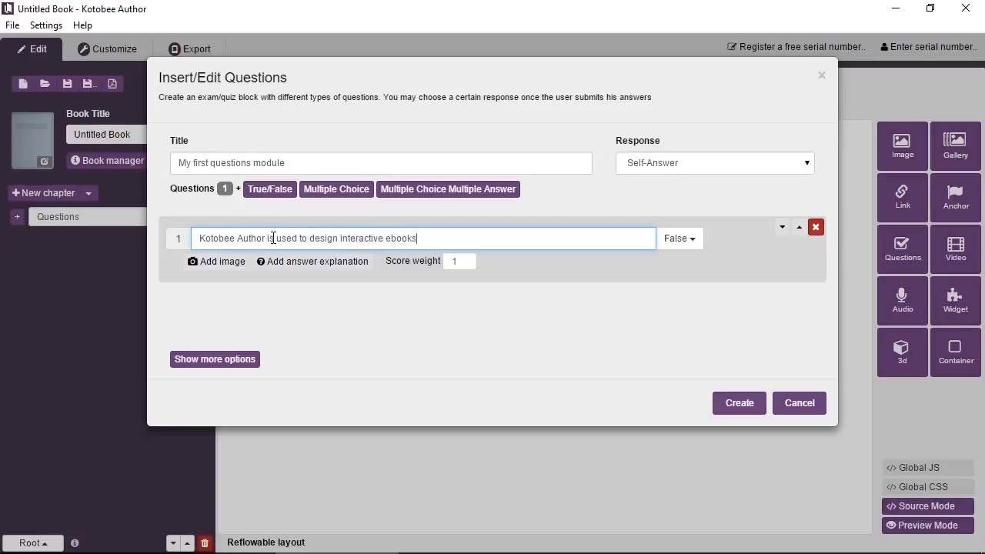
left_click(670, 241)
left_click(679, 265)
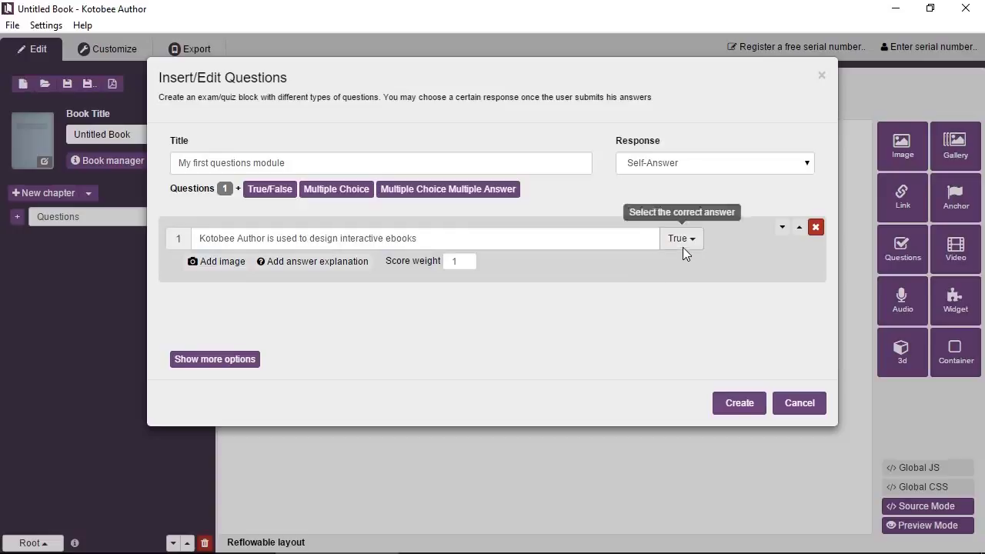
left_click(681, 245)
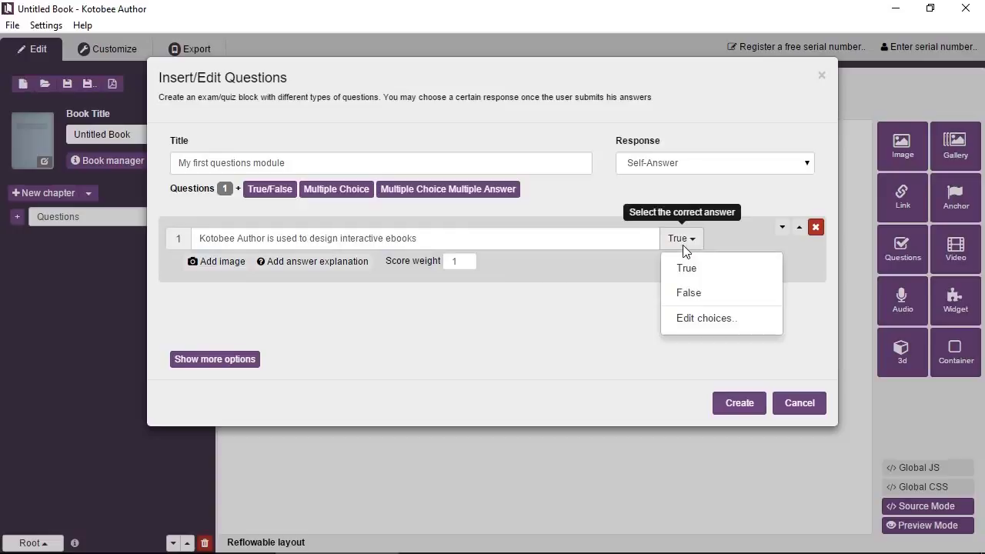
left_click(705, 318)
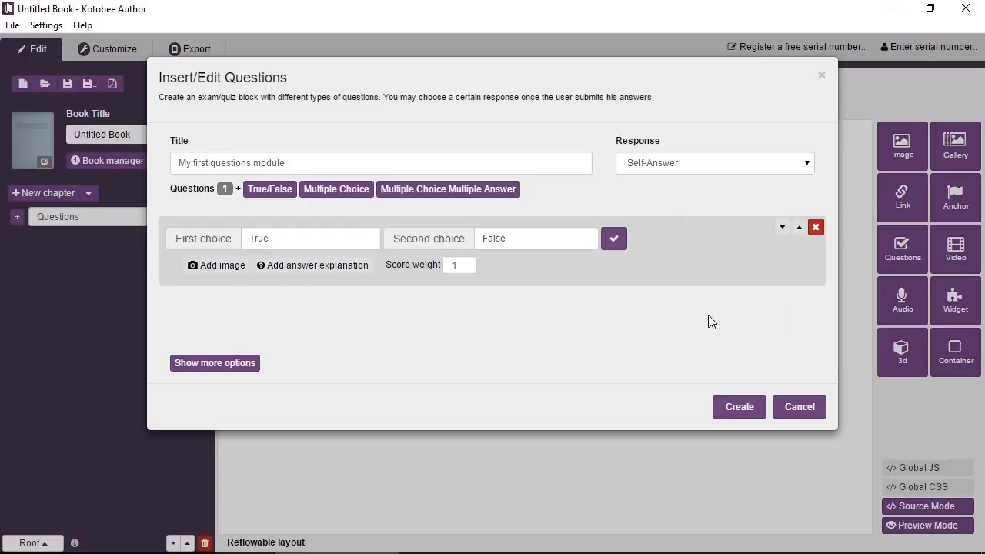
left_click(358, 237)
left_click(541, 238)
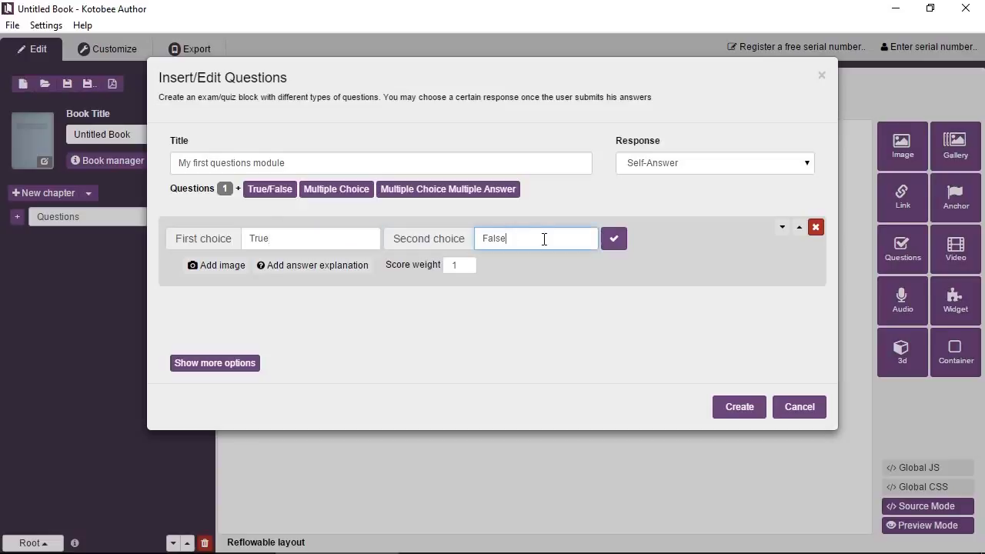
left_click(614, 240)
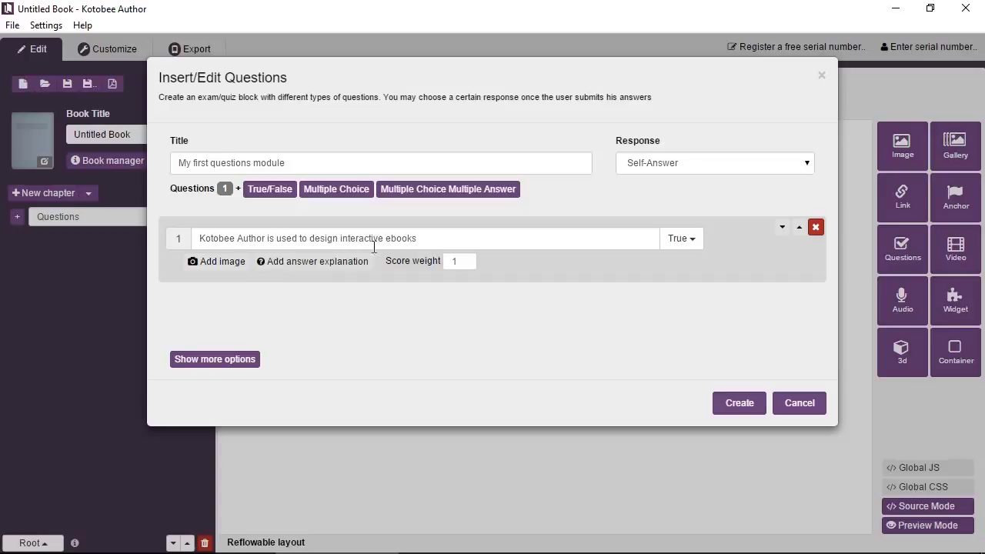
left_click(461, 260)
- Add a multiple-choice question asking 'How many products does Kotobee have?'
left_click(351, 194)
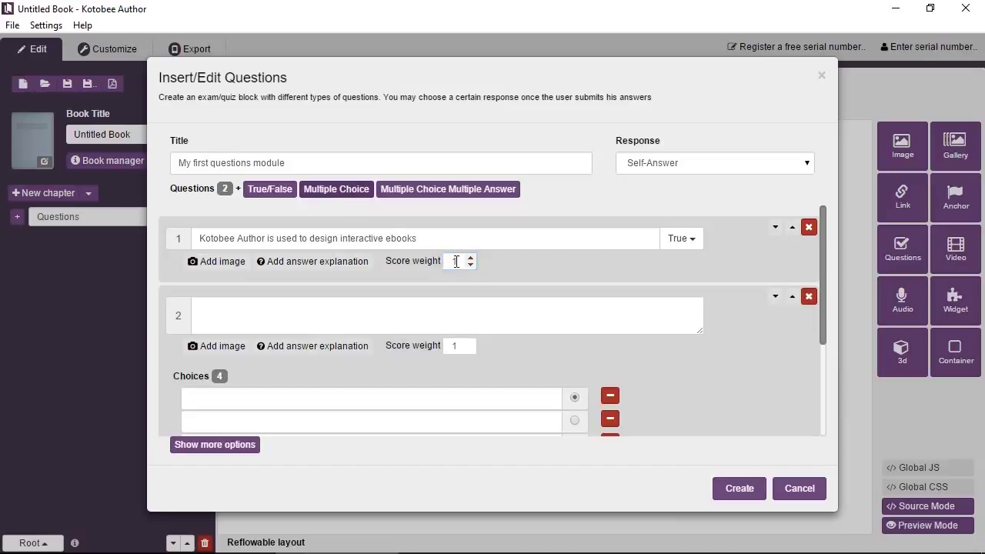
scroll(470, 274, "down", 1)
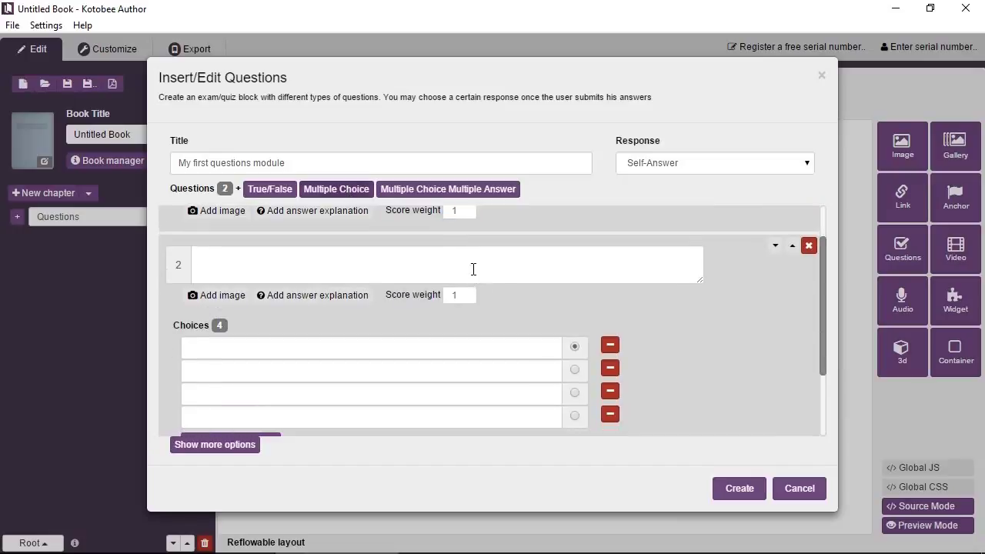
left_click(473, 269)
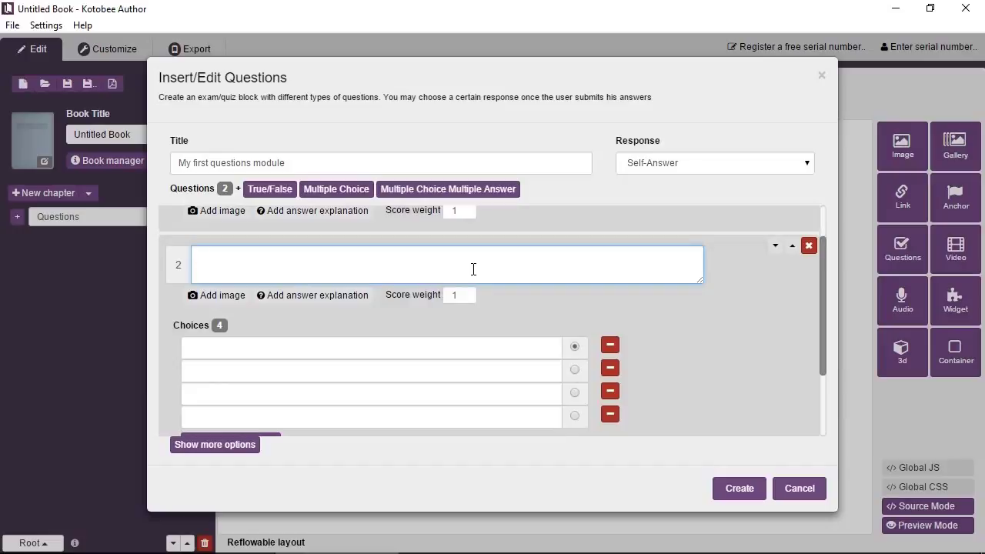
type("How many products does K")
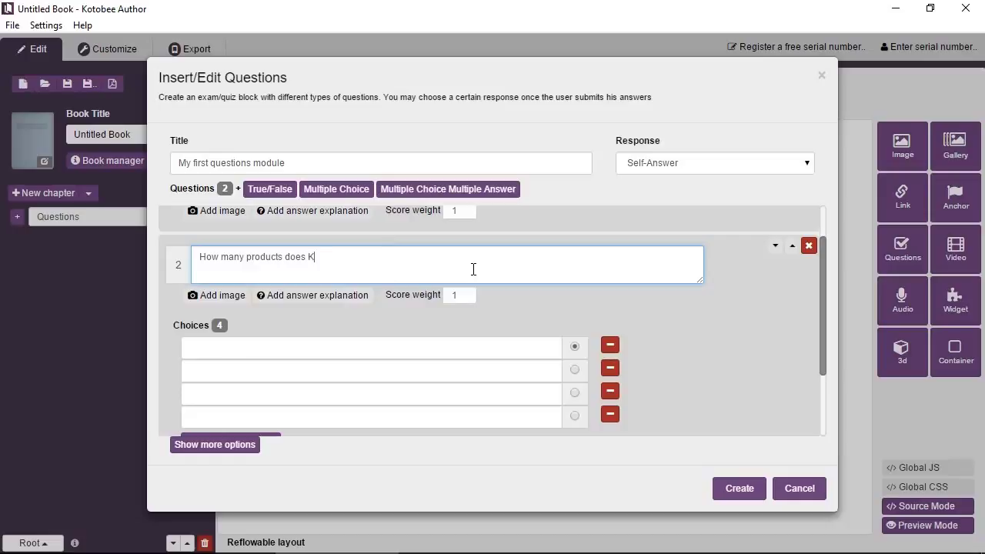
type("otobee have?")
scroll(473, 269, "down", 1)
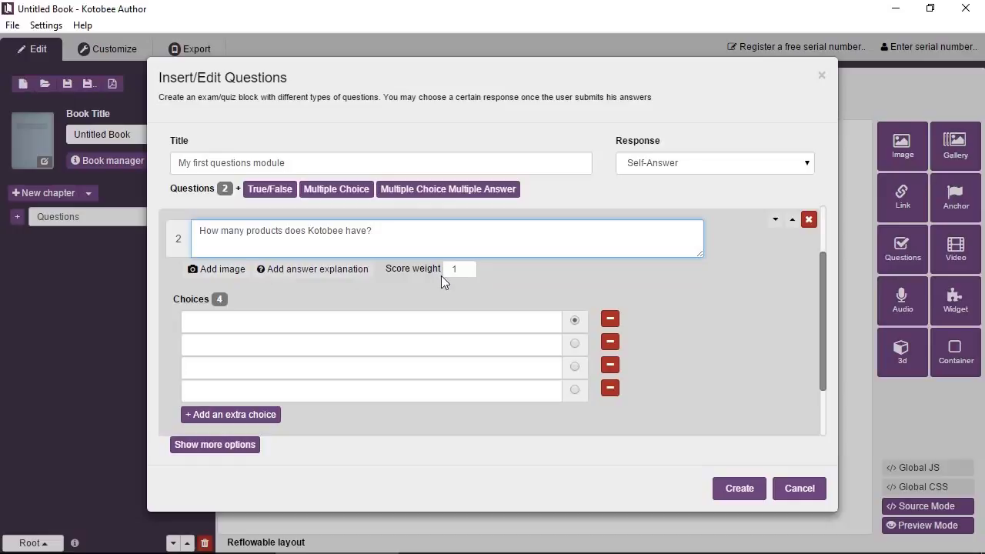
- Fill in answer choices 2, 3, 4, 5 and an extra fifth choice 6
left_click(285, 317)
scroll(290, 312, "down", 1)
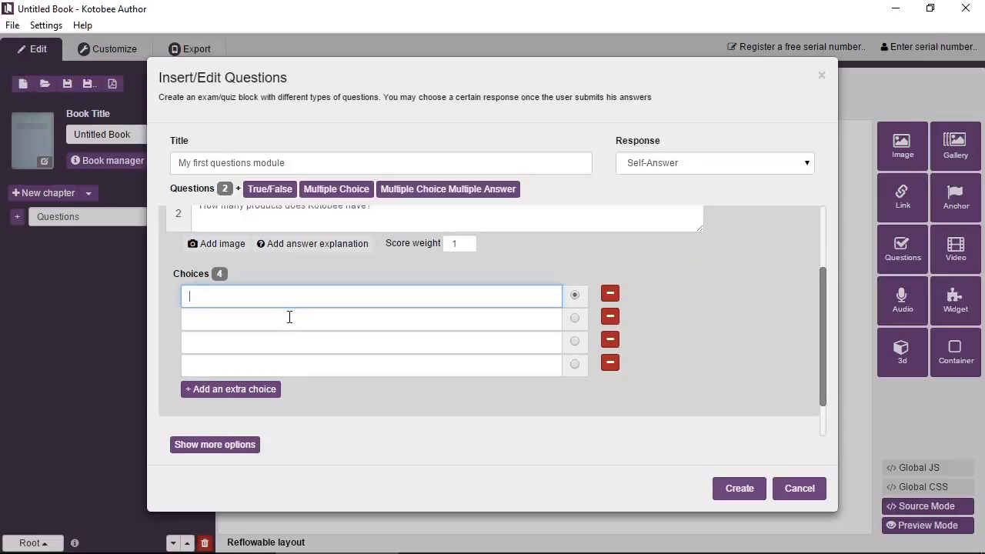
type("20")
key("BackSpace")
left_click(213, 317)
type("3")
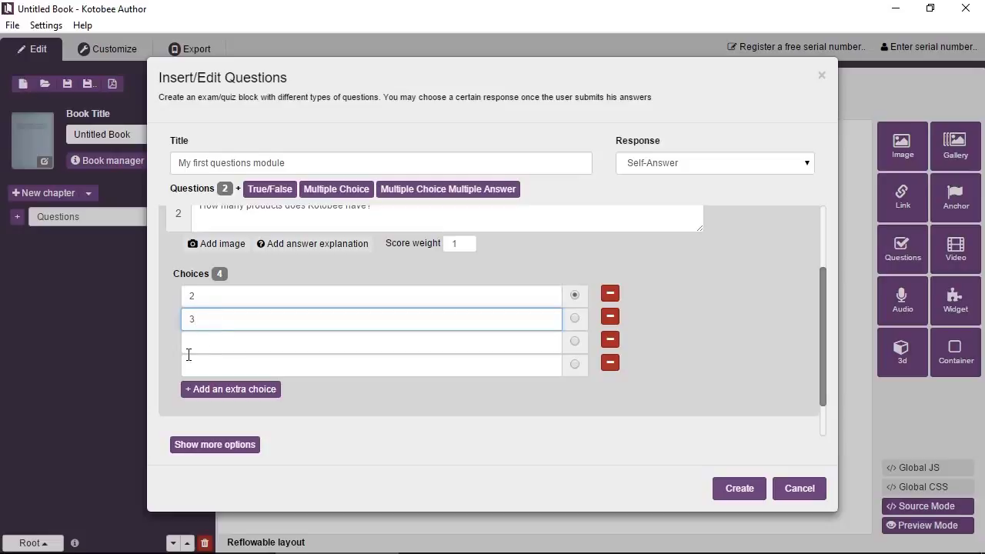
left_click(192, 343)
type("4")
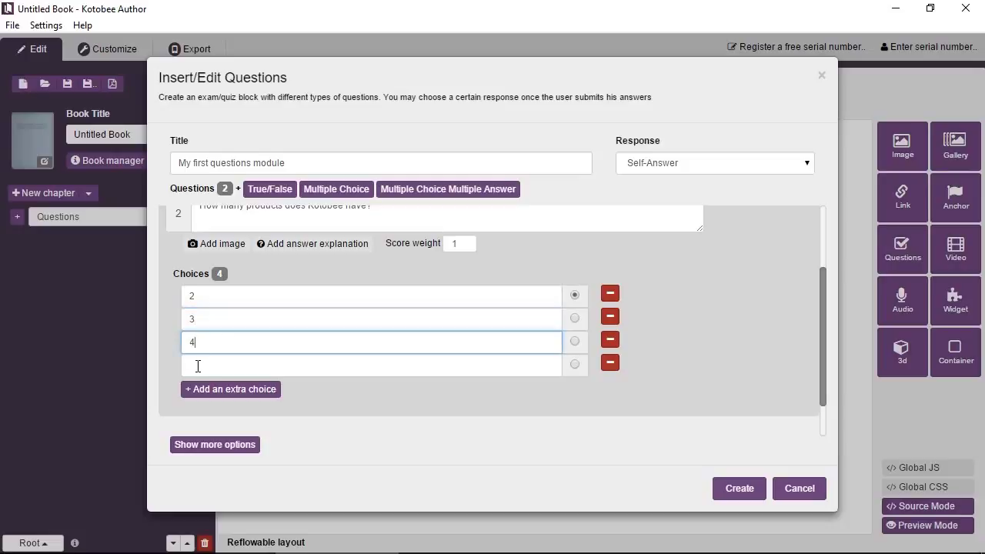
left_click(197, 366)
type("5")
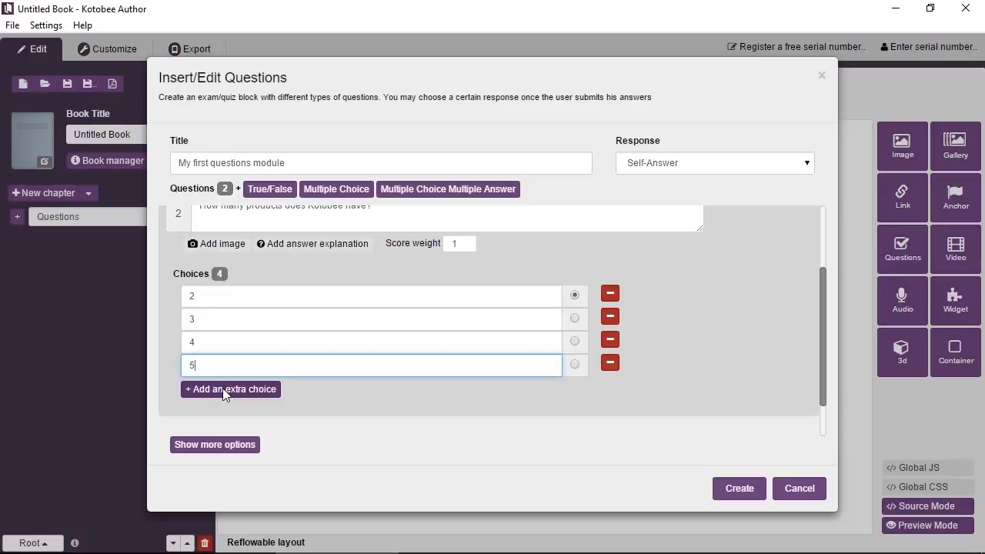
left_click(222, 388)
left_click(222, 388)
type("6")
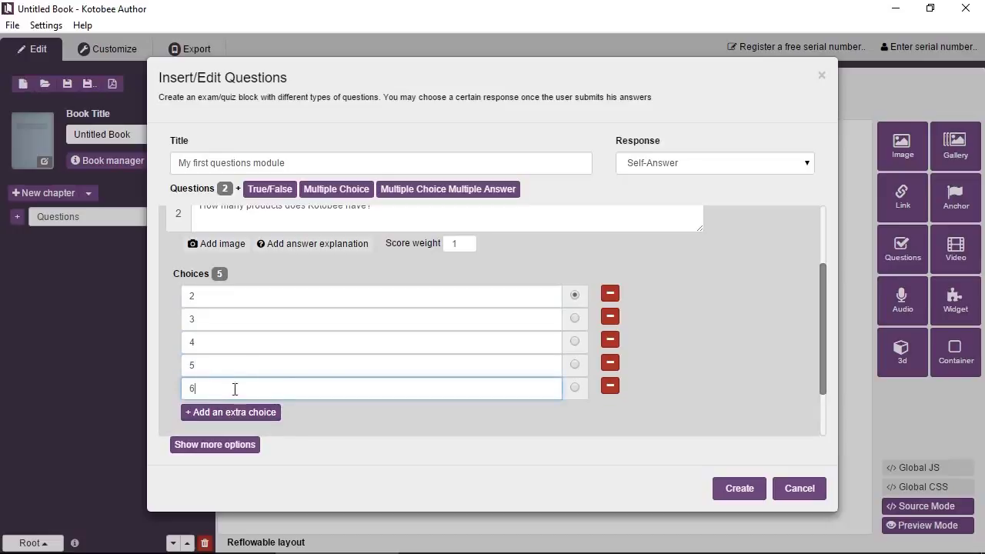
- Mark choice 4 as the correct answer to question 2
left_click(575, 341)
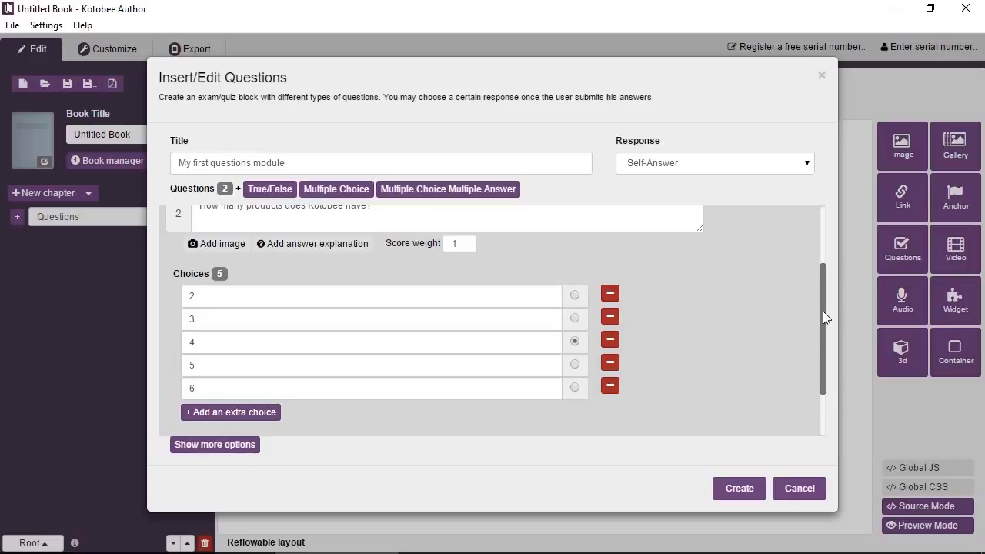
left_click_drag(823, 310, 831, 356)
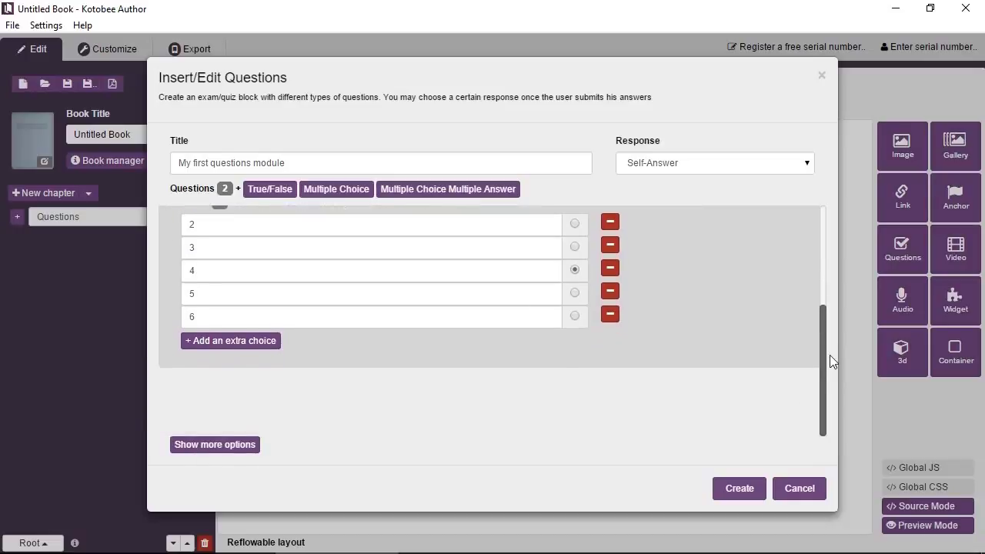
- Reveal the quiz's additional settings and turn off the Preserve Button option
left_click(236, 446)
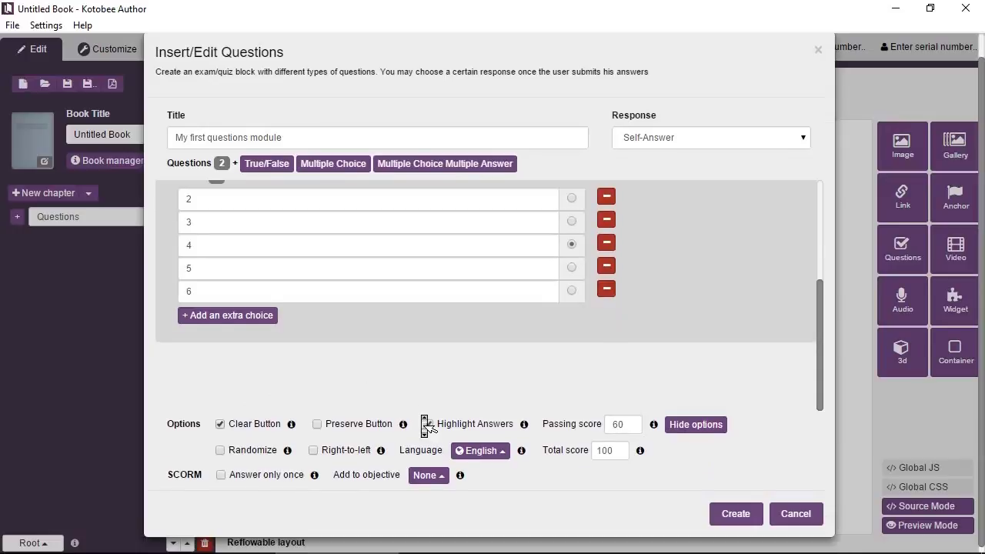
scroll(420, 414, "down", 1)
left_click(334, 431)
- Keep the quiz language as English and create the questions block in the chapter
left_click(473, 453)
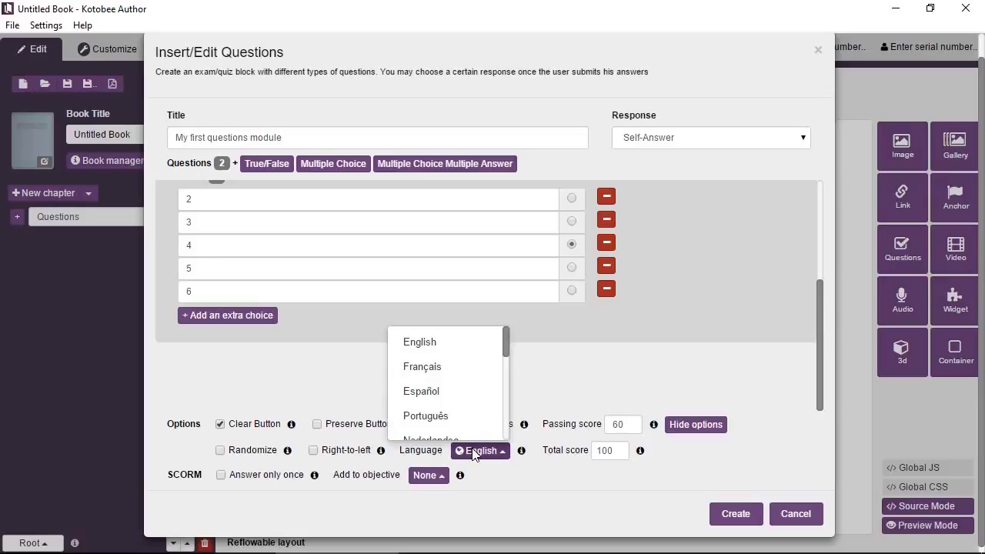
middle_click(477, 418)
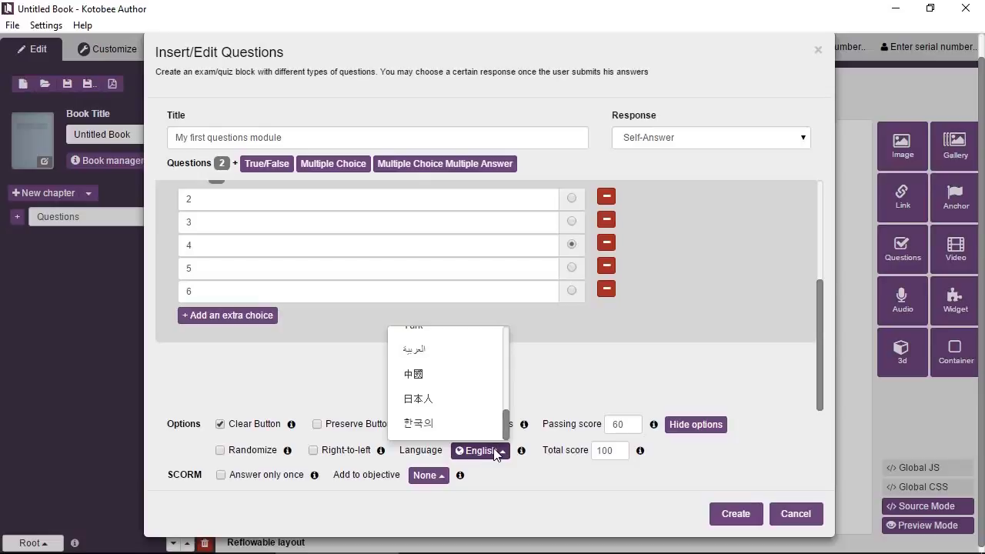
left_click(495, 452)
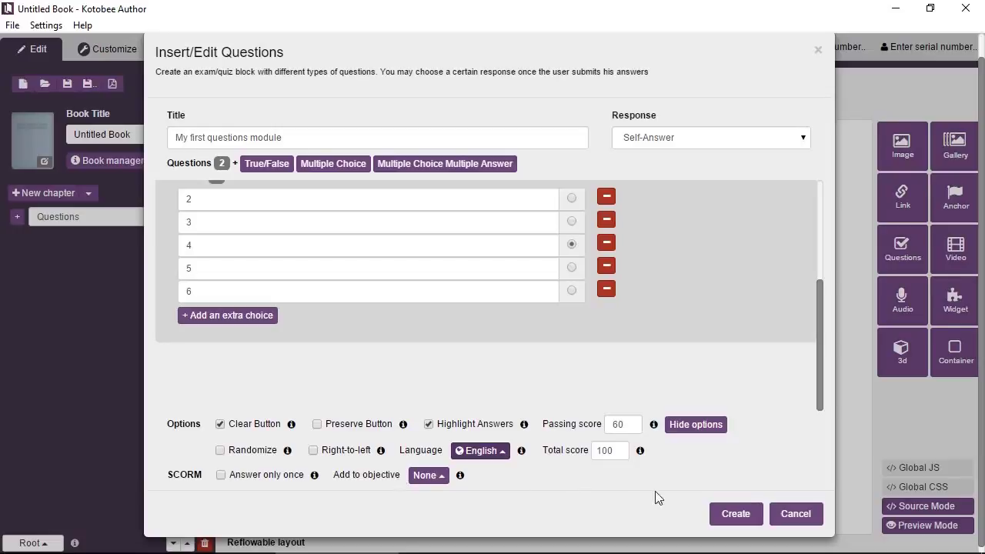
left_click(743, 514)
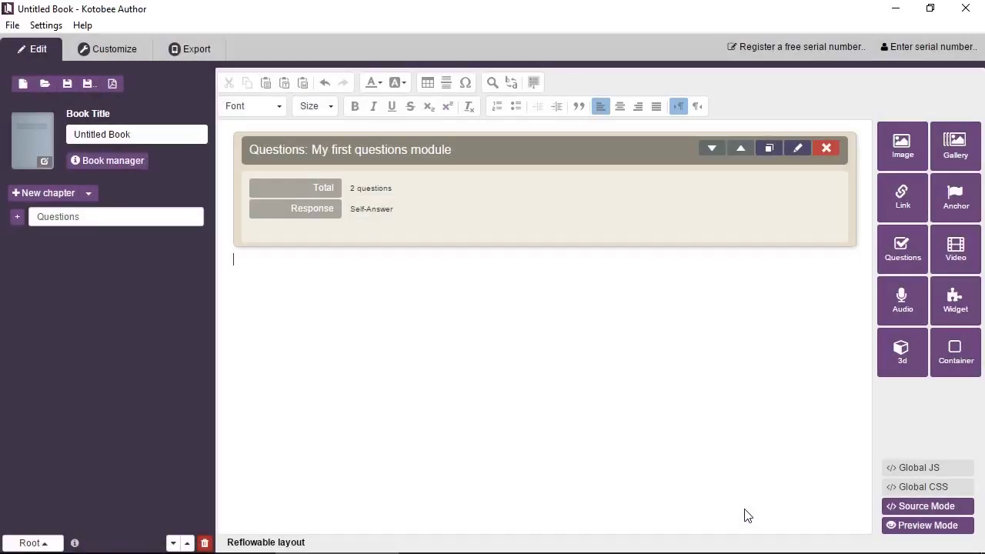
- Preview the quiz, answer True and 4, and submit for a 100 / 100 score
left_click(906, 529)
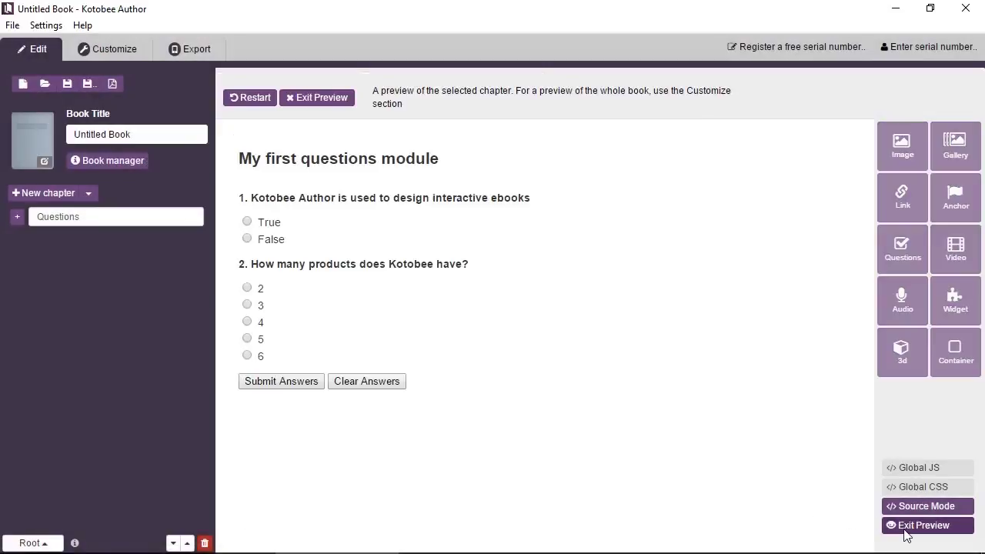
left_click(278, 223)
left_click(259, 323)
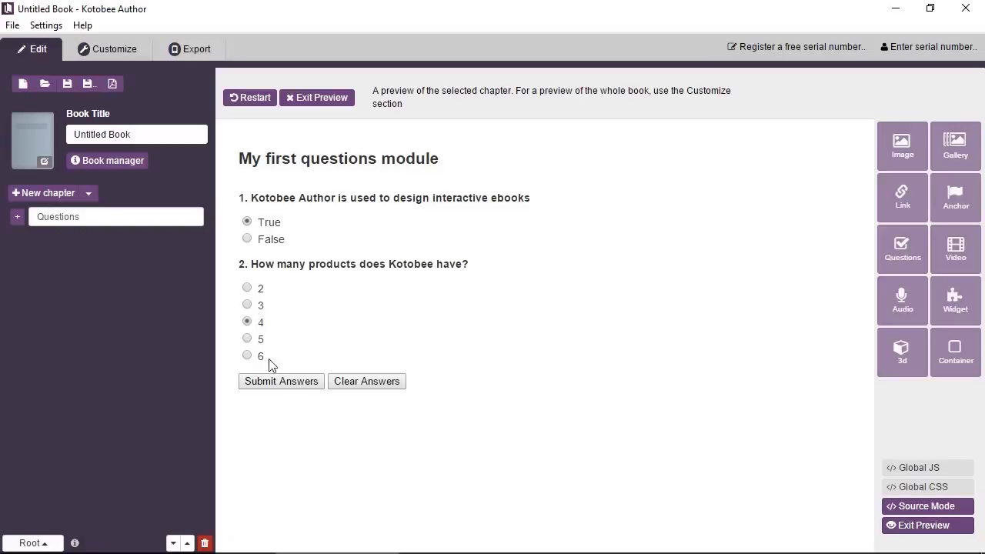
left_click(280, 383)
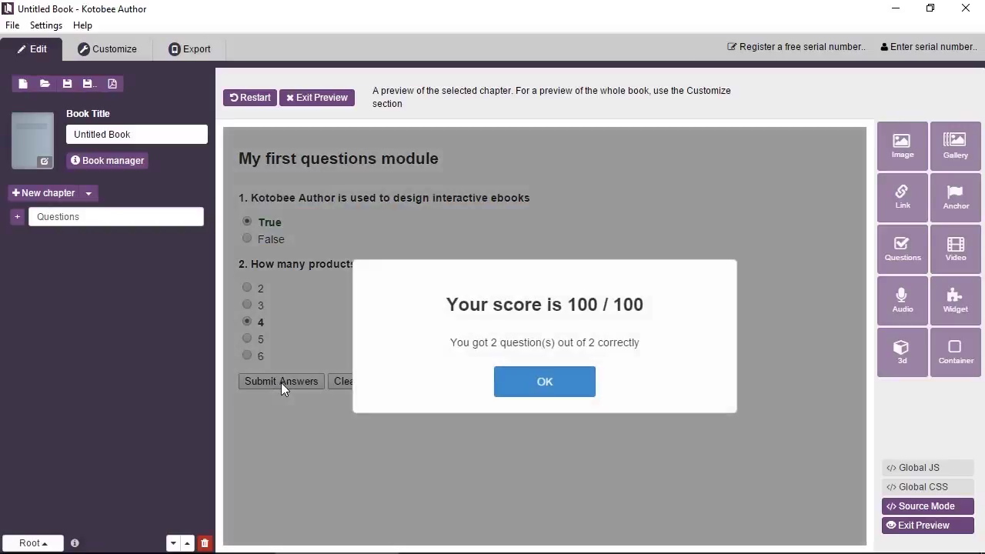